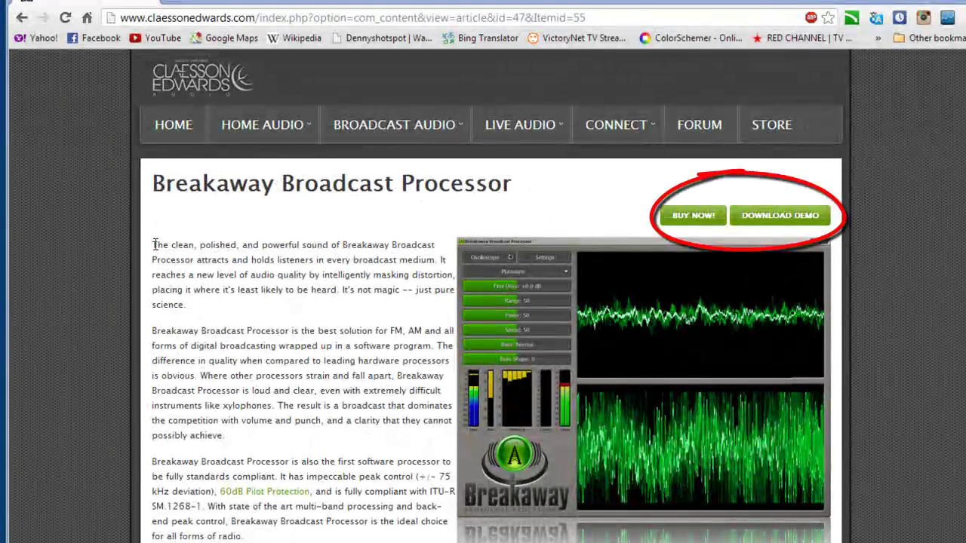
# Step: Review the Breakaway Broadcast Processor product page and its feature comparison of BBP Standard and BBP ASIO
pyautogui.moveTo(151, 251)
pyautogui.mouseDown()
pyautogui.moveTo(457, 541)
pyautogui.moveTo(641, 542)
pyautogui.mouseUp()
pyautogui.click(288, 307)
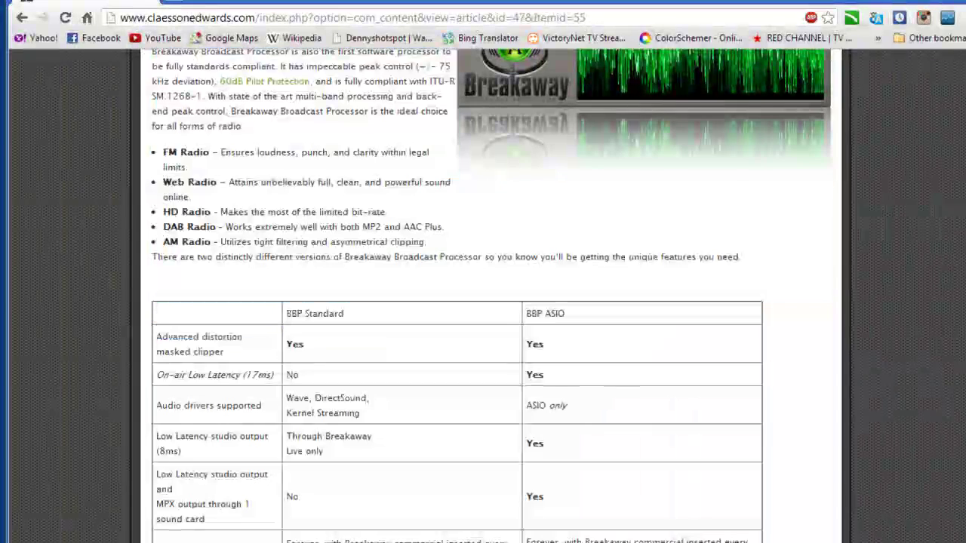
pyautogui.moveTo(287, 312); pyautogui.dragTo(444, 334)
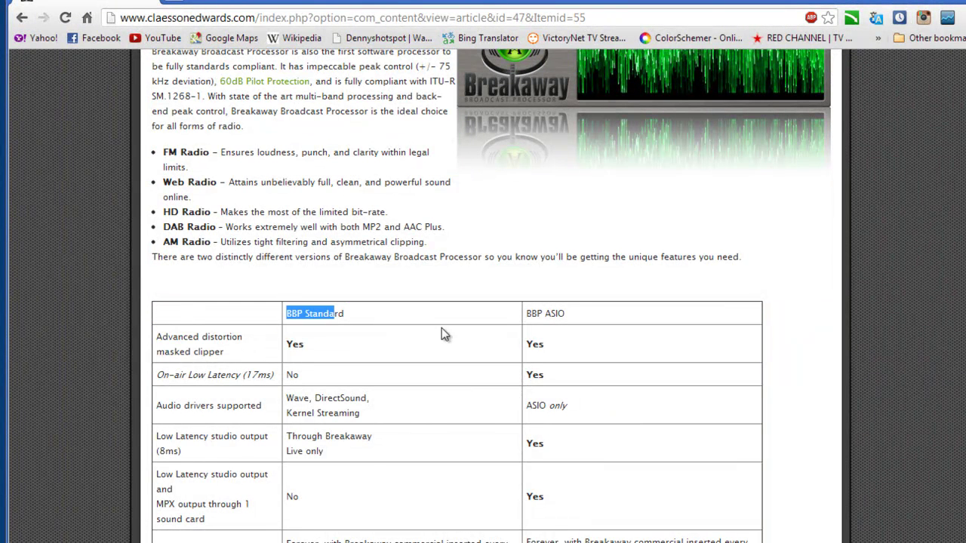
pyautogui.click(577, 317)
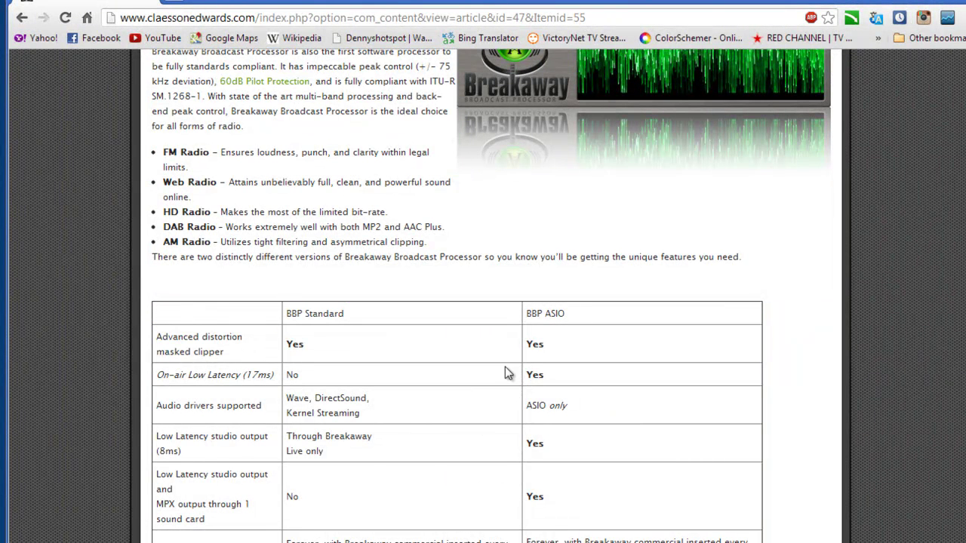
pyautogui.moveTo(529, 317); pyautogui.dragTo(566, 499)
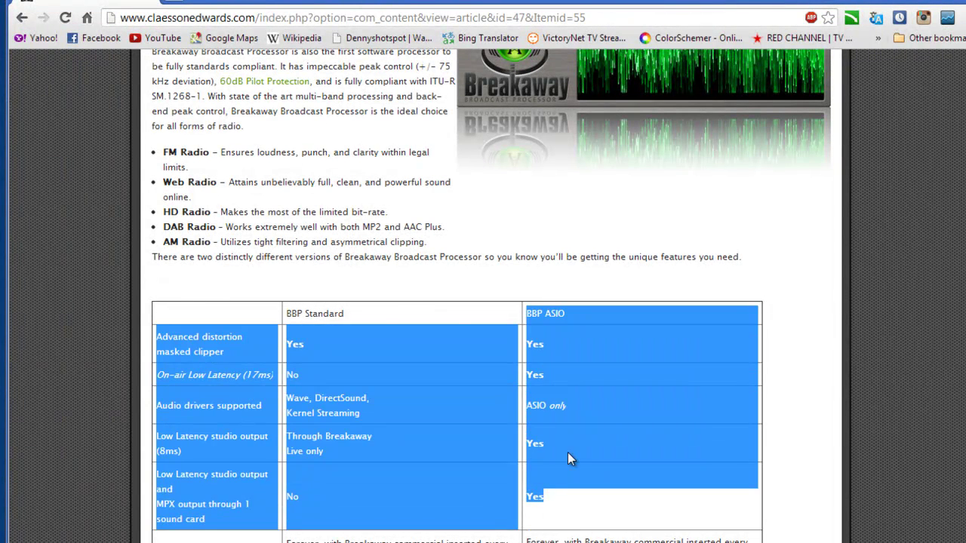
pyautogui.click(568, 452)
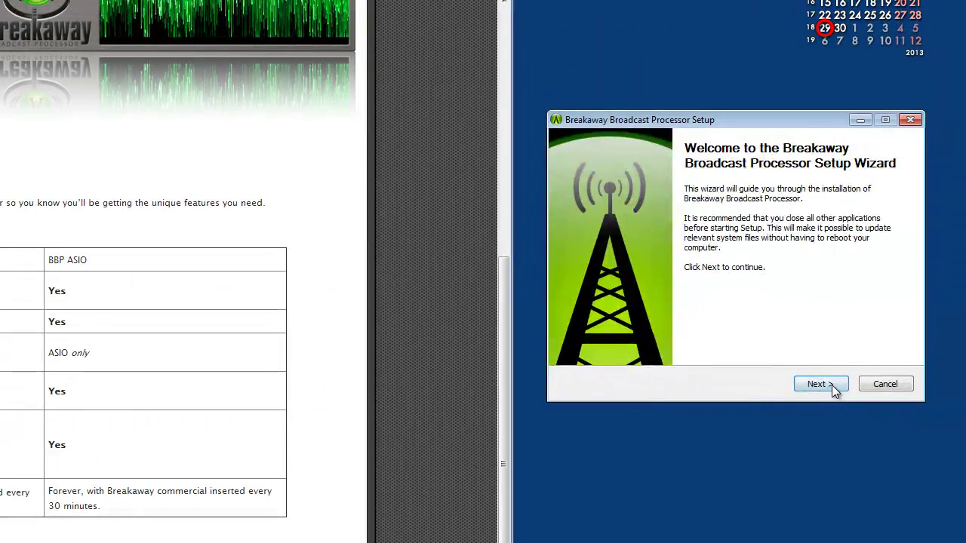
# Step: Install Breakaway Broadcast Processor, accepting the license agreement, and finish setup with the program set to start immediately
pyautogui.click(831, 384)
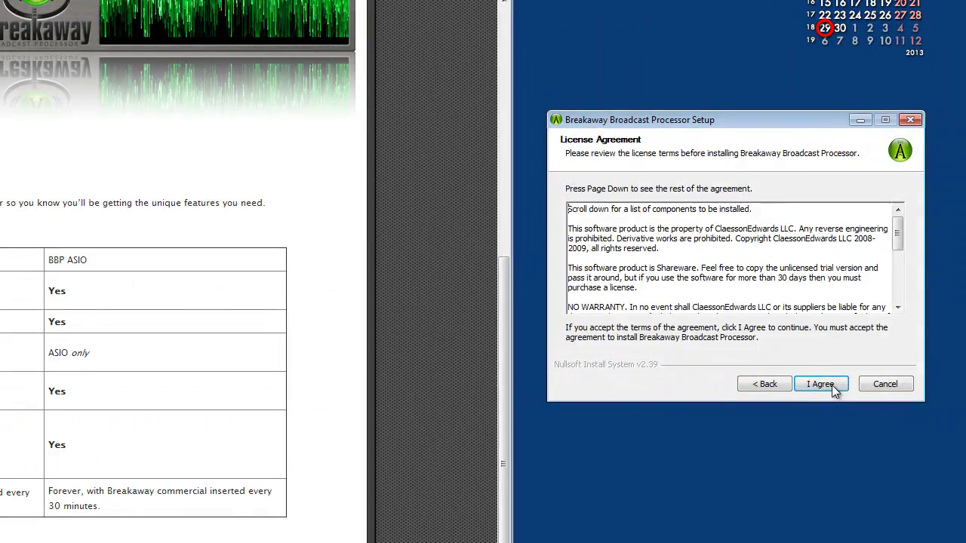
pyautogui.click(832, 384)
pyautogui.click(832, 386)
pyautogui.click(833, 384)
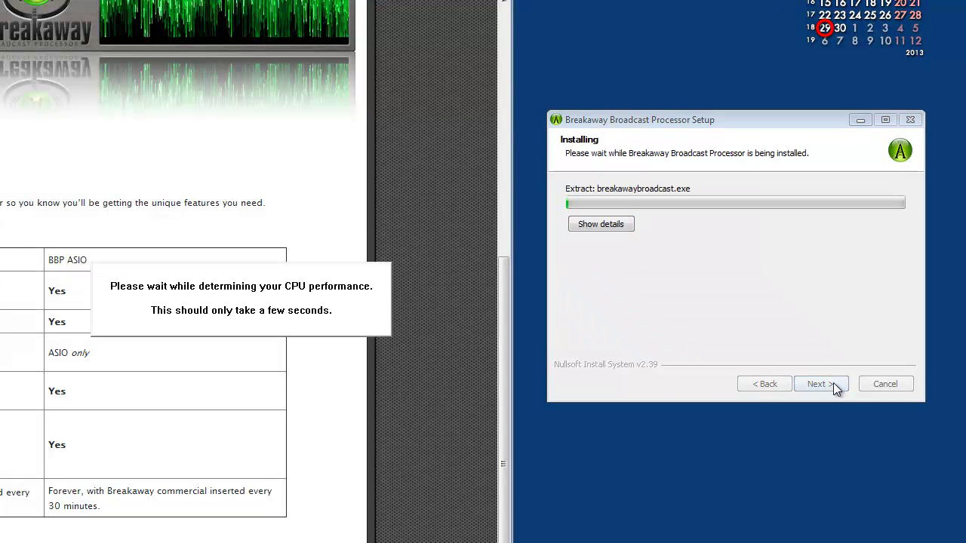
pyautogui.click(609, 231)
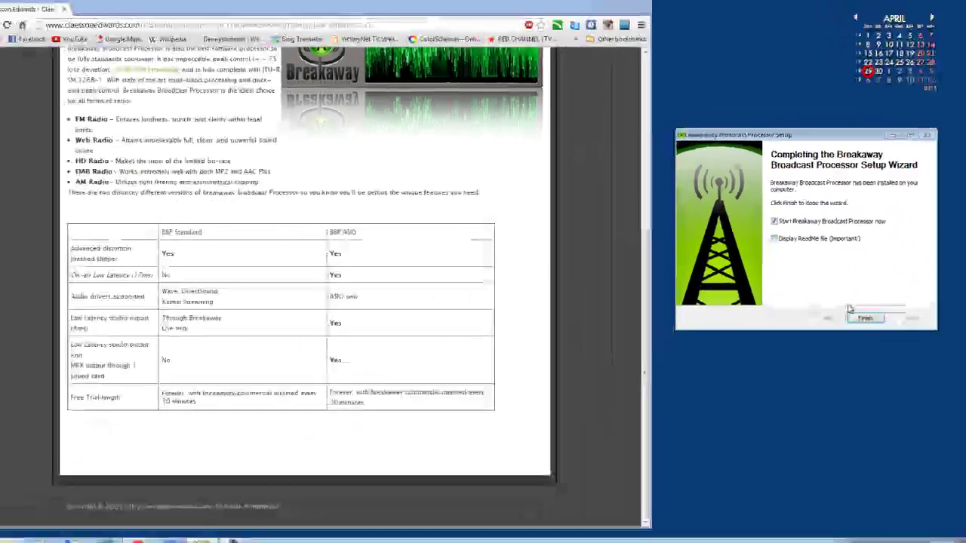
pyautogui.click(820, 384)
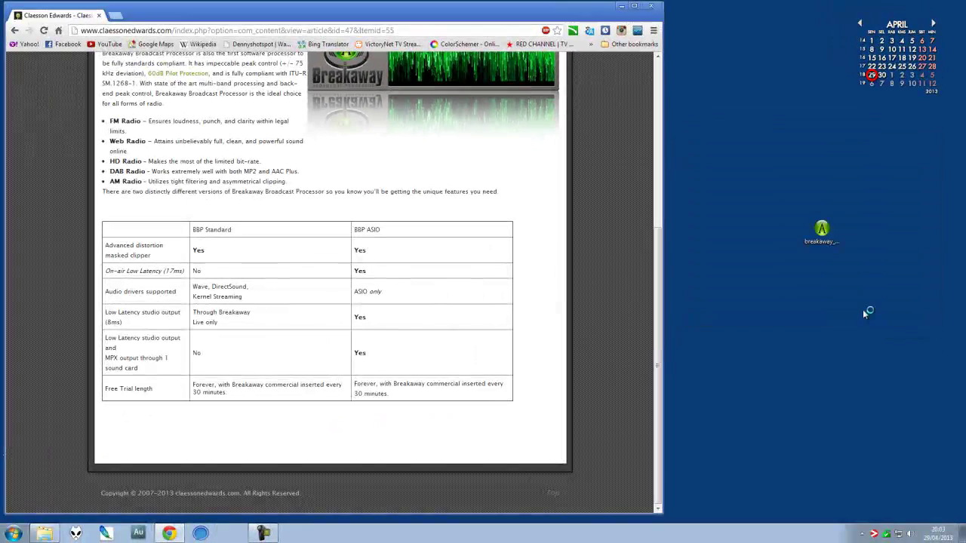
pyautogui.doubleClick(822, 230)
pyautogui.rightClick(761, 158)
pyautogui.click(624, 8)
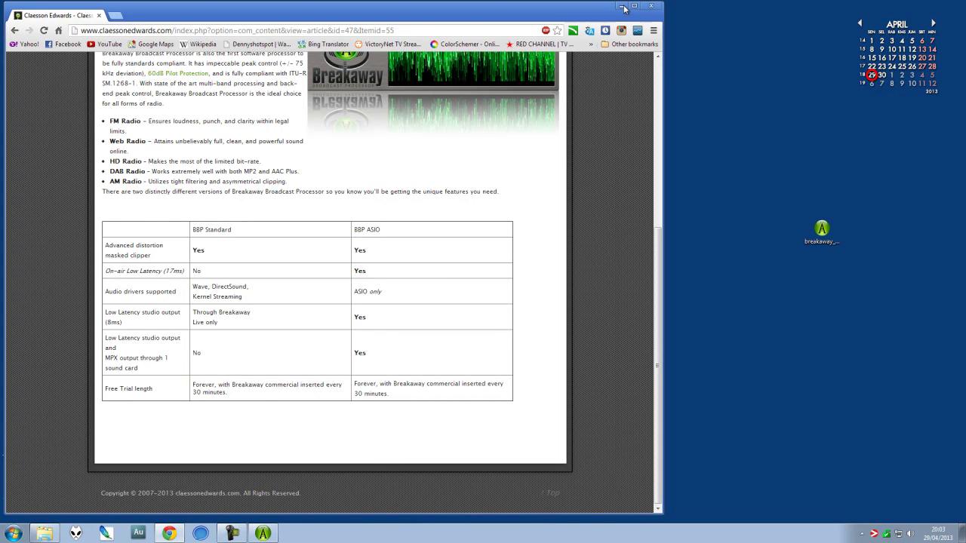
pyautogui.scroll(4, 592, 239)
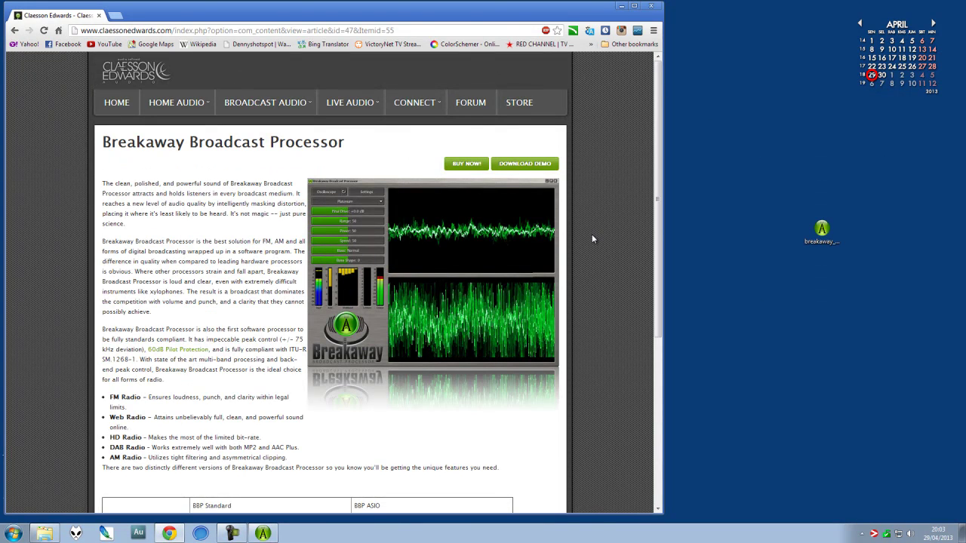
pyautogui.click(862, 533)
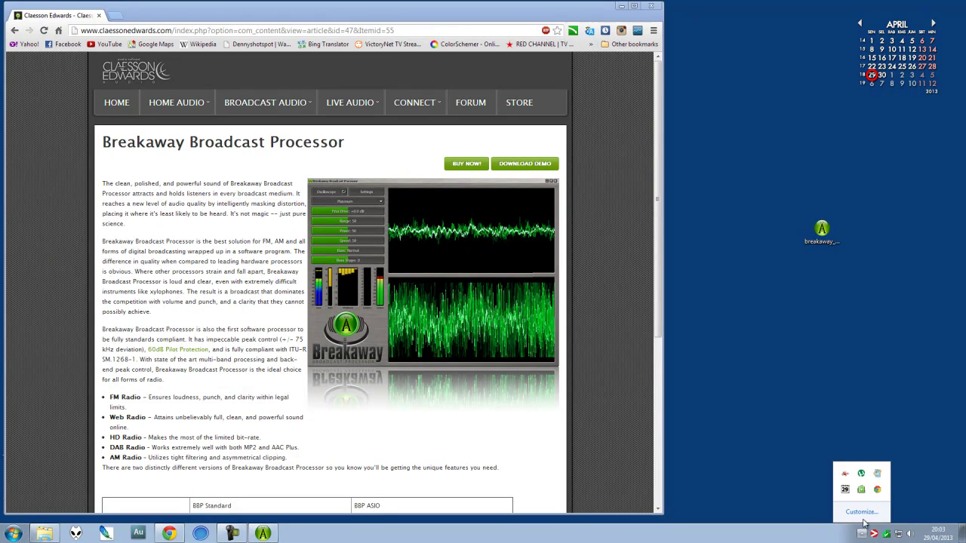
pyautogui.rightClick(818, 363)
# Step: Move the browser window aside to uncover the desktop and launch Breakaway Broadcast
pyautogui.moveTo(362, 15); pyautogui.dragTo(508, 15)
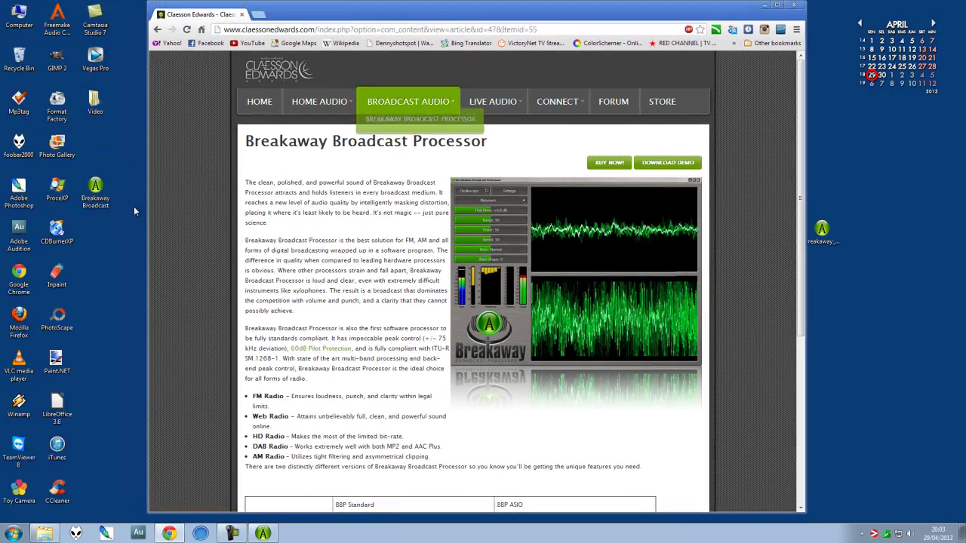
pyautogui.doubleClick(95, 194)
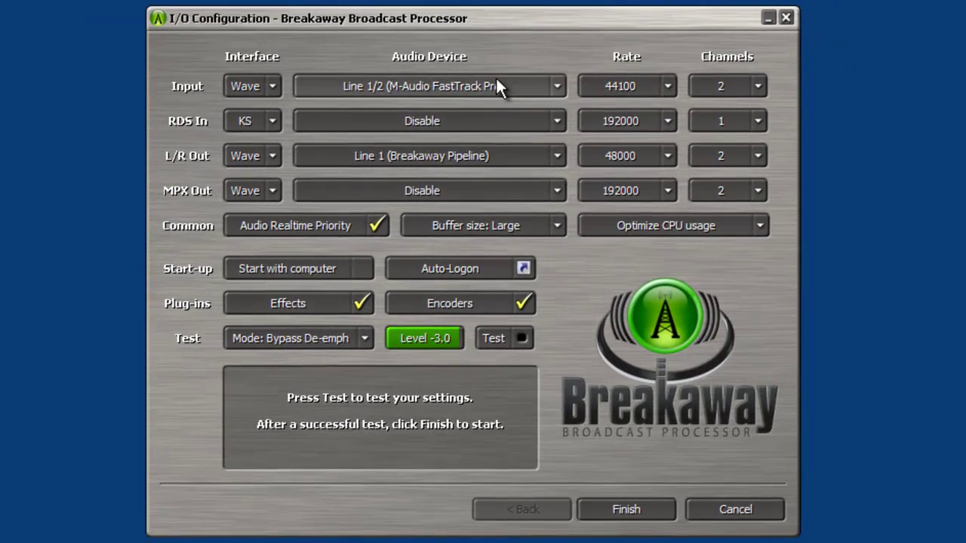
pyautogui.click(498, 86)
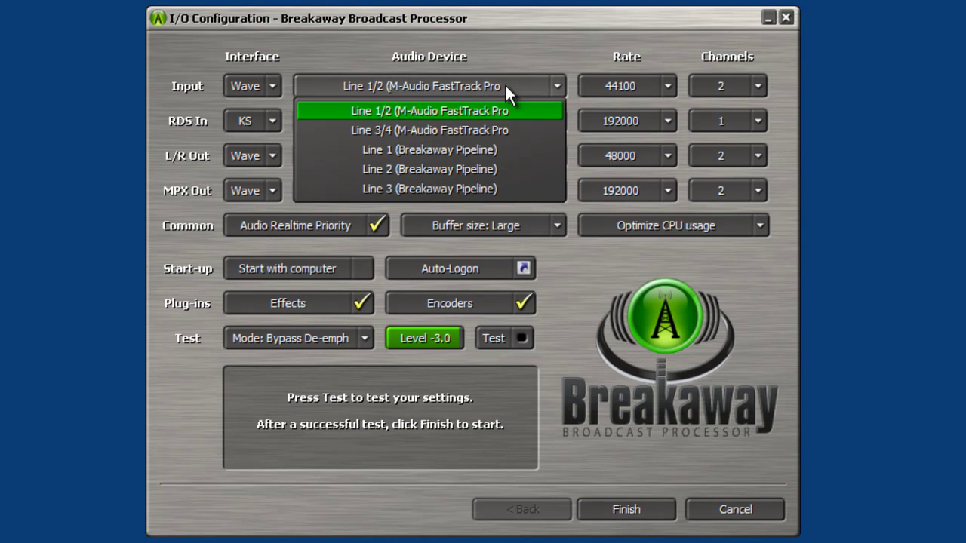
pyautogui.rightClick(430, 11)
pyautogui.rightClick(368, 1)
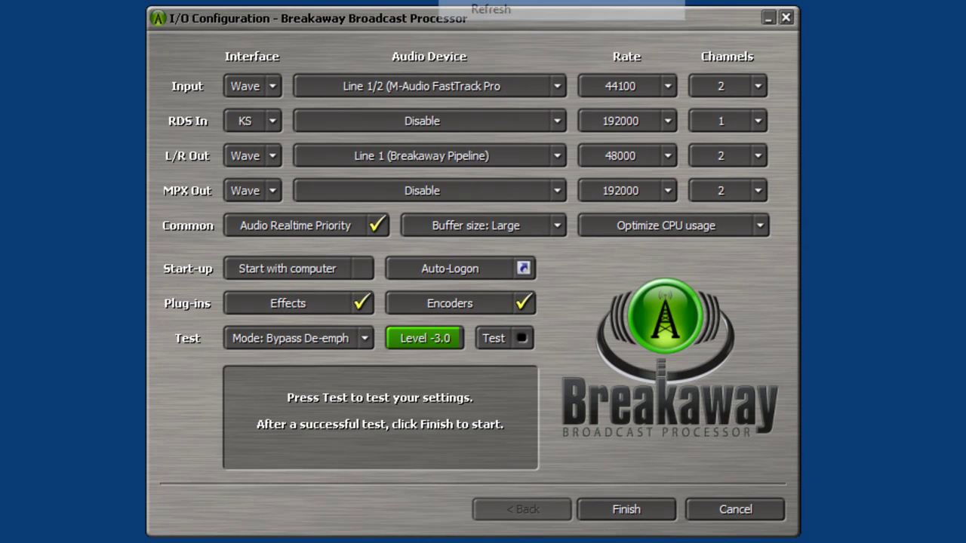
pyautogui.click(446, 1)
pyautogui.rightClick(355, 3)
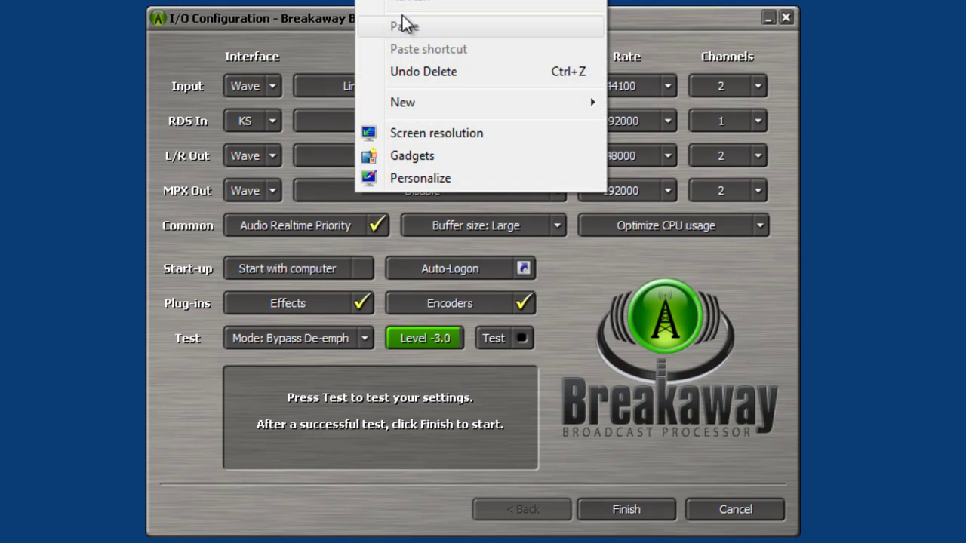
pyautogui.click(424, 13)
pyautogui.rightClick(356, 2)
pyautogui.click(400, 16)
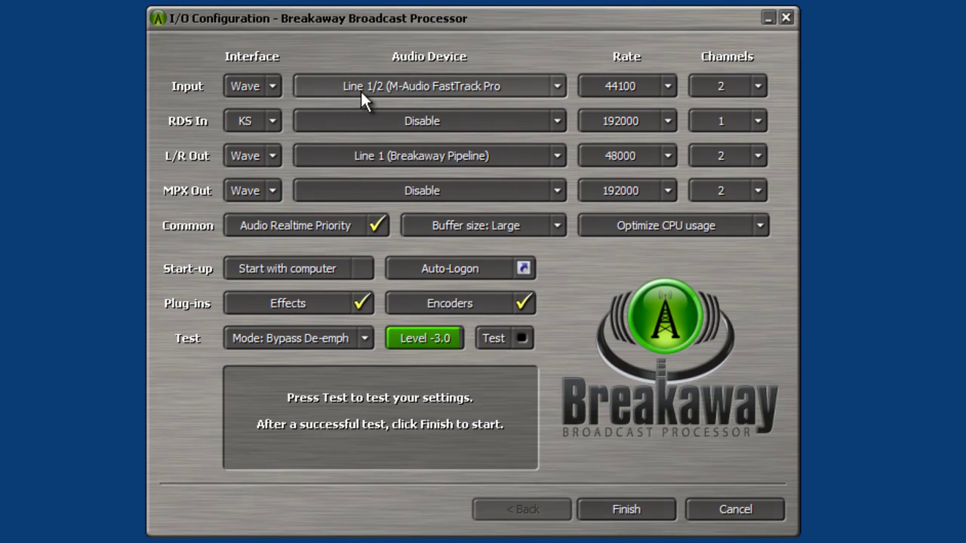
# Step: Choose Line 1/2 (M-Audio FastTrack Pro) as input and Line 1 (Breakaway Pipeline) as L/R output, and finish the I/O configuration
pyautogui.click(411, 85)
pyautogui.click(416, 110)
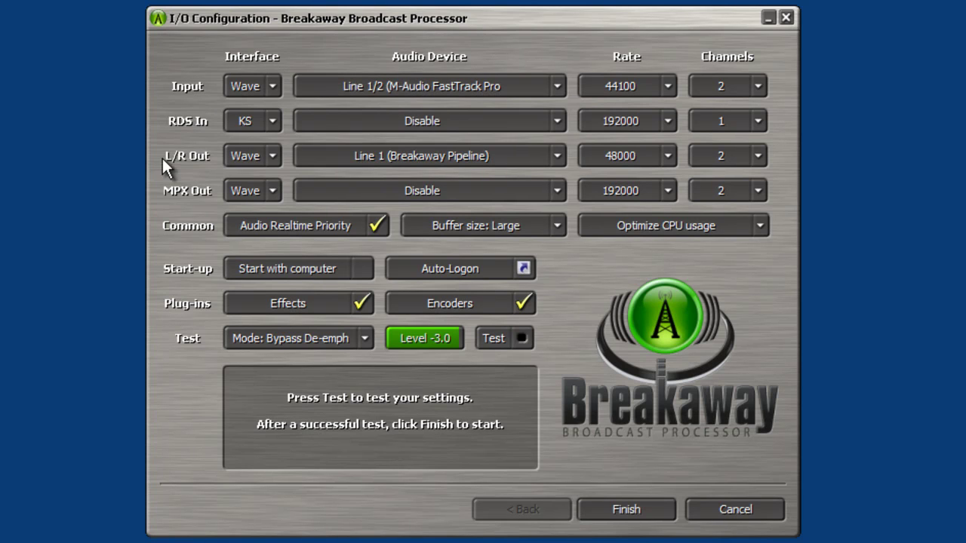
pyautogui.click(441, 156)
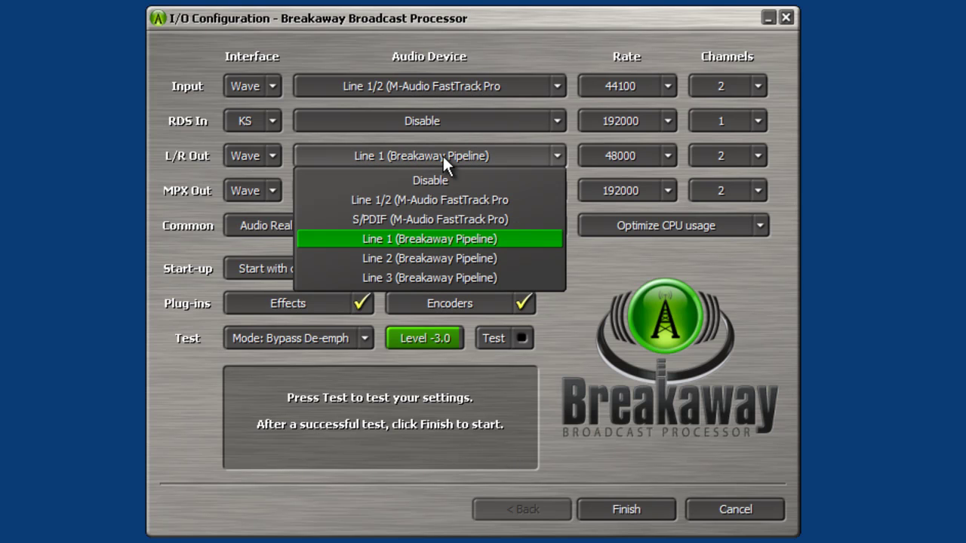
pyautogui.click(439, 238)
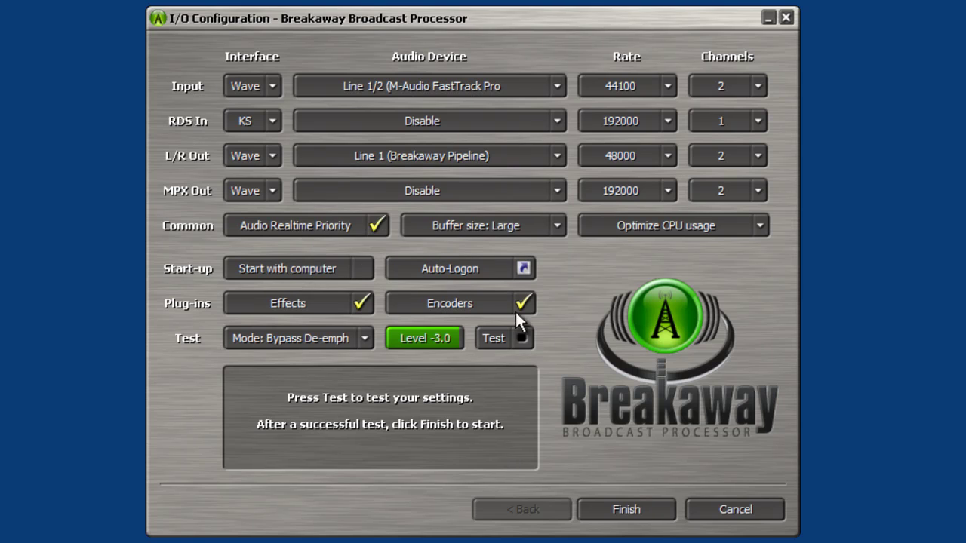
pyautogui.click(623, 512)
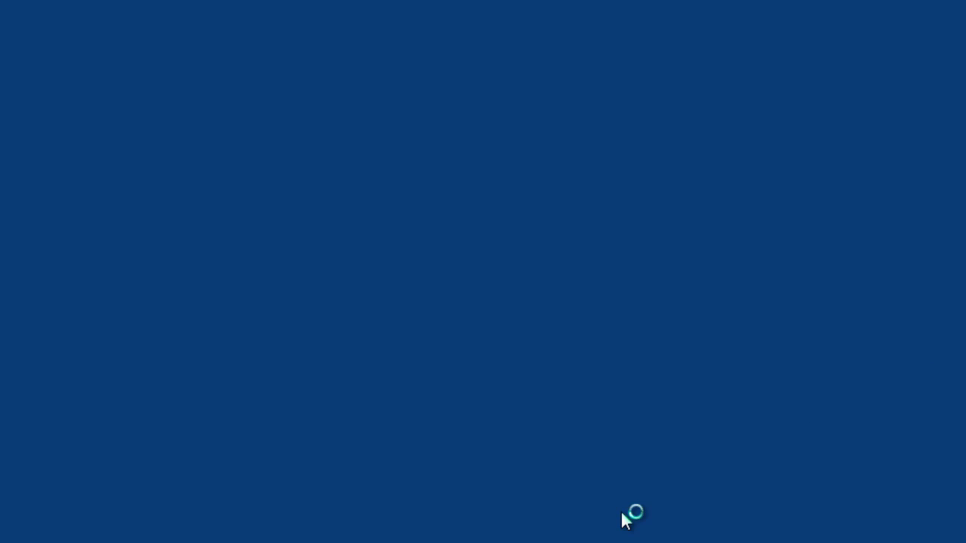
pyautogui.rightClick(563, 284)
pyautogui.click(567, 369)
pyautogui.rightClick(491, 296)
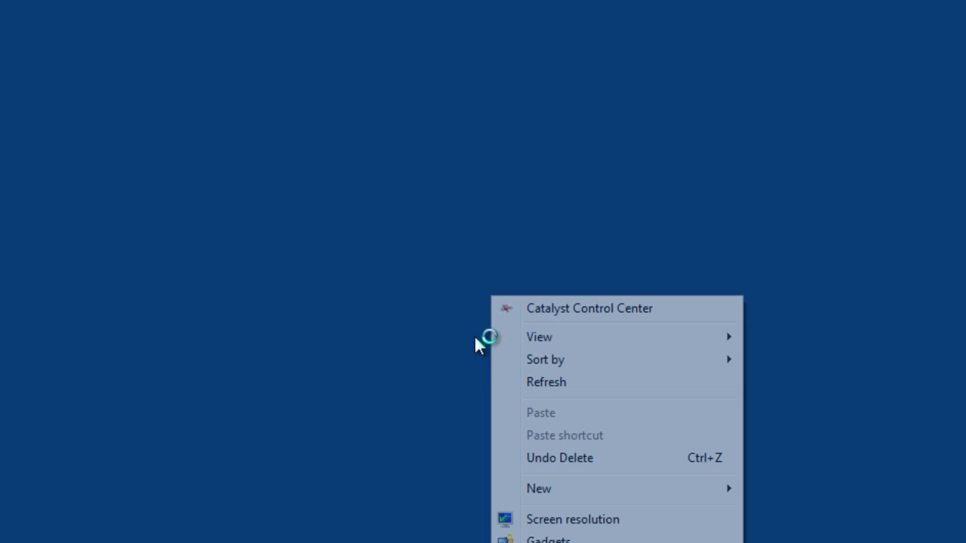
pyautogui.click(532, 385)
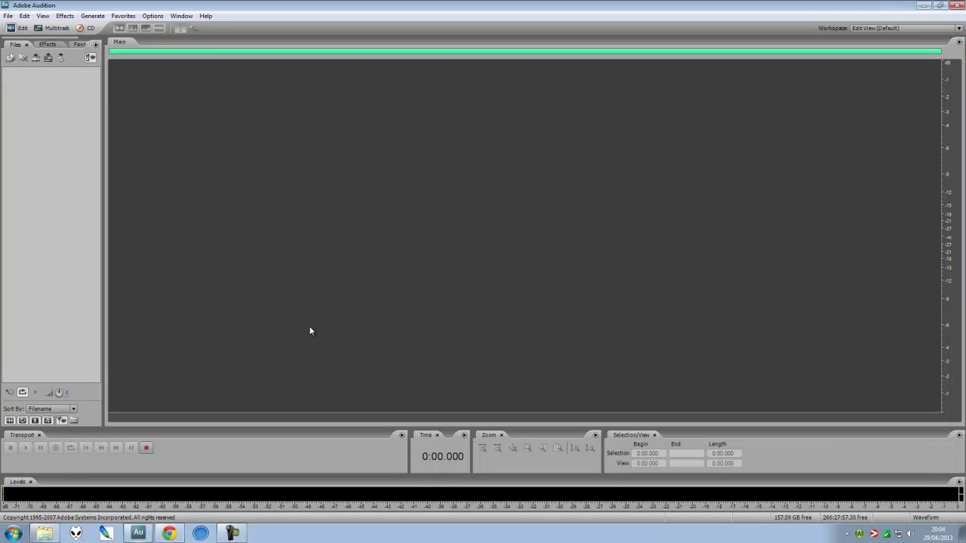
pyautogui.click(68, 17)
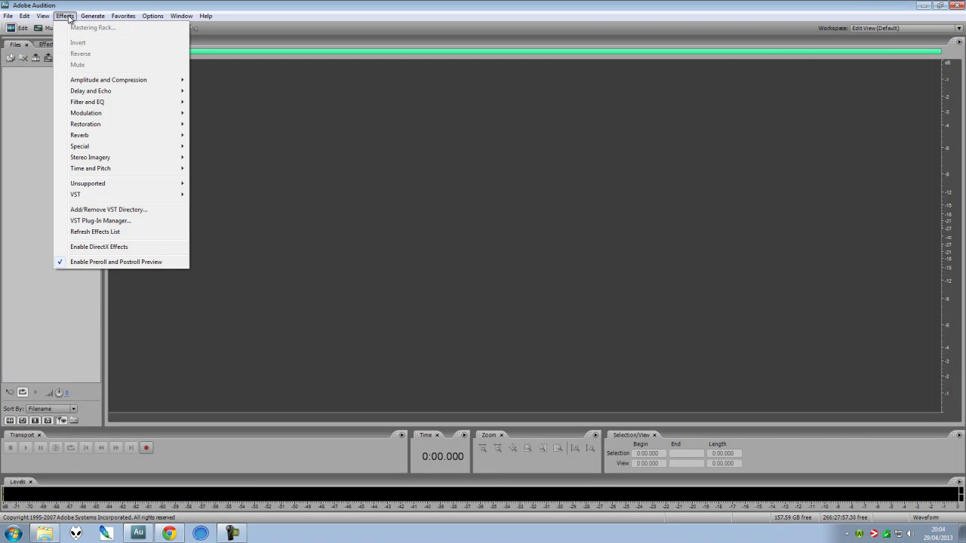
pyautogui.moveTo(30, 18)
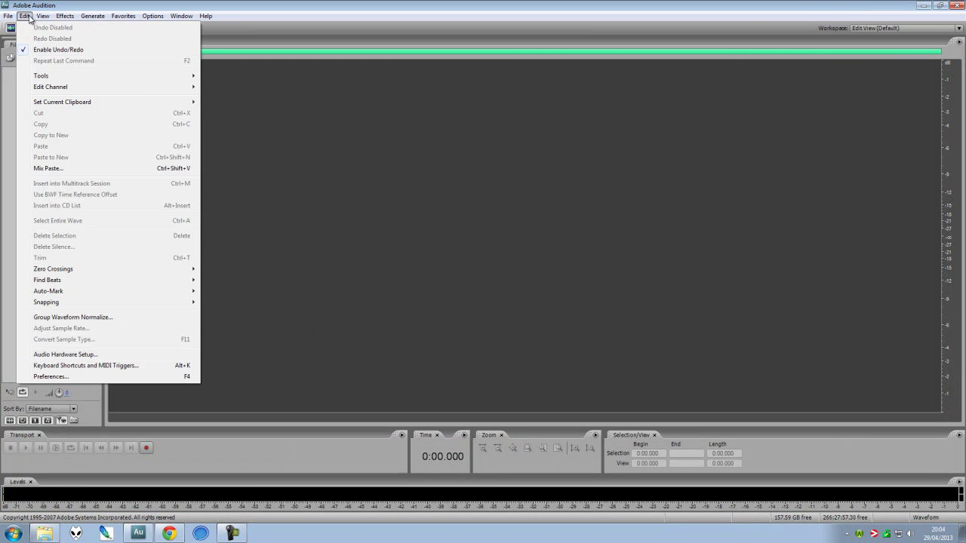
pyautogui.click(66, 378)
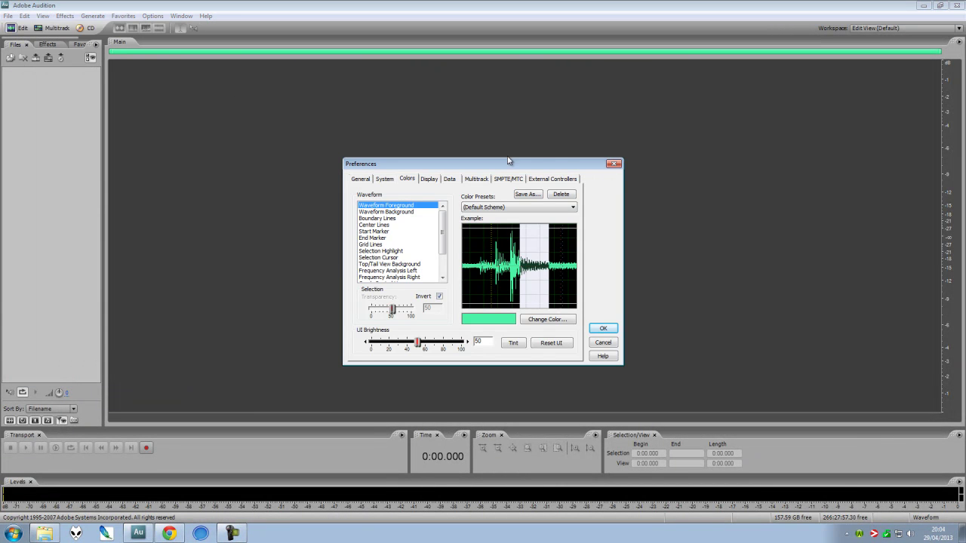
pyautogui.click(614, 164)
# Step: Open Adobe Audition's audio hardware setup and bring up the DirectSound Full Duplex settings of the Audition 3.0 Windows Sound driver
pyautogui.click(152, 17)
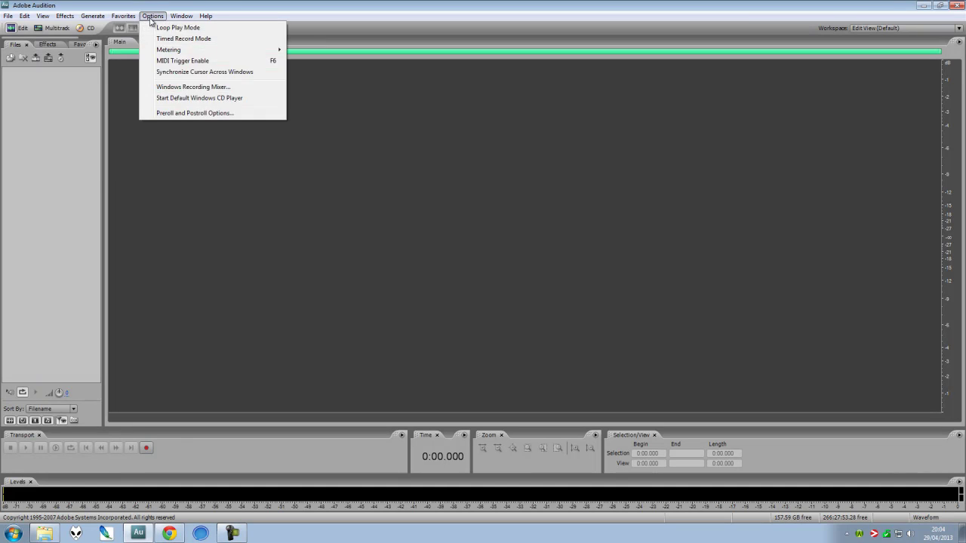
pyautogui.moveTo(135, 22)
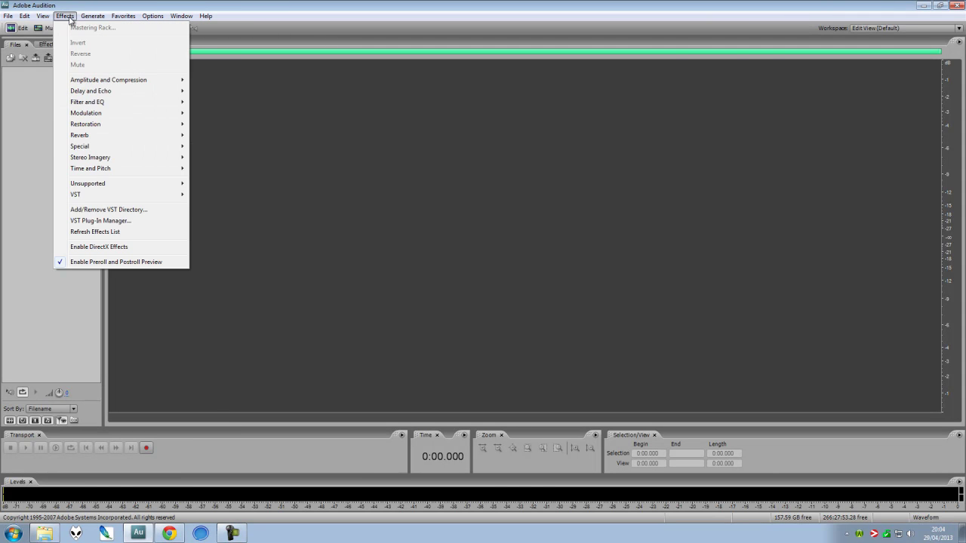
pyautogui.moveTo(29, 17)
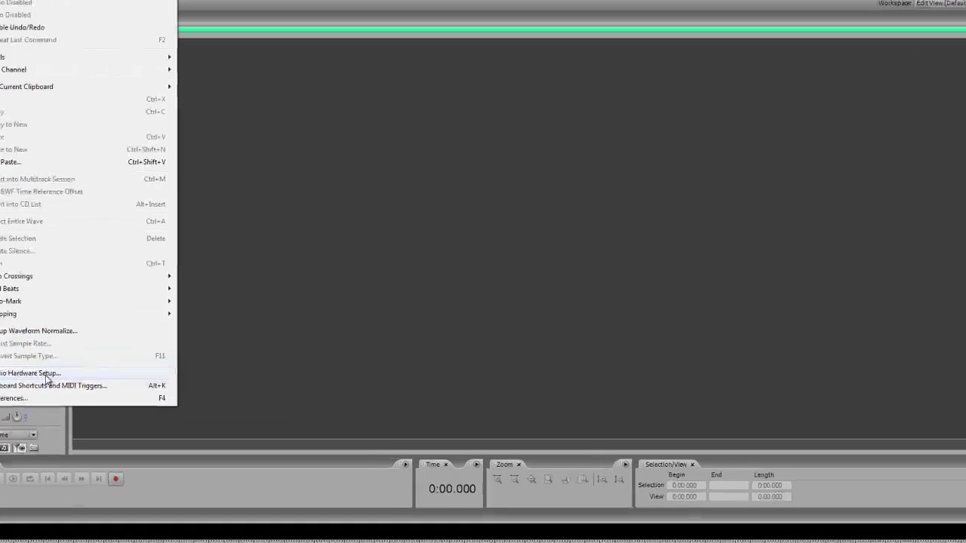
pyautogui.click(84, 354)
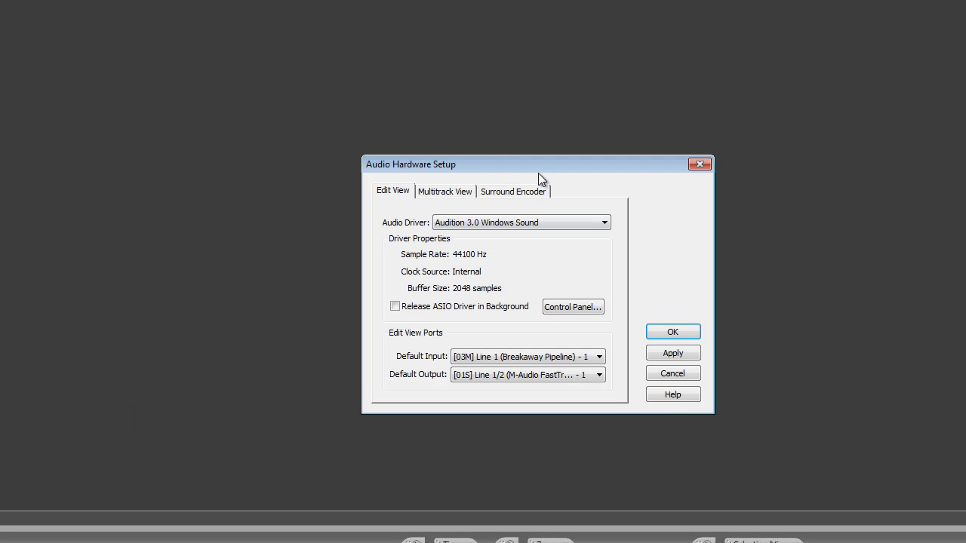
pyautogui.moveTo(504, 164); pyautogui.dragTo(404, 160)
pyautogui.click(459, 304)
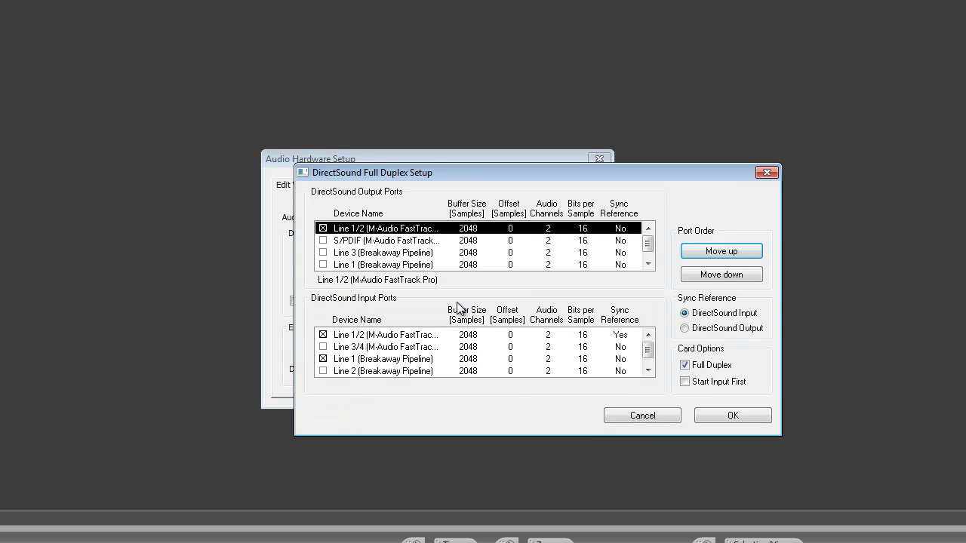
pyautogui.moveTo(481, 177); pyautogui.dragTo(372, 115)
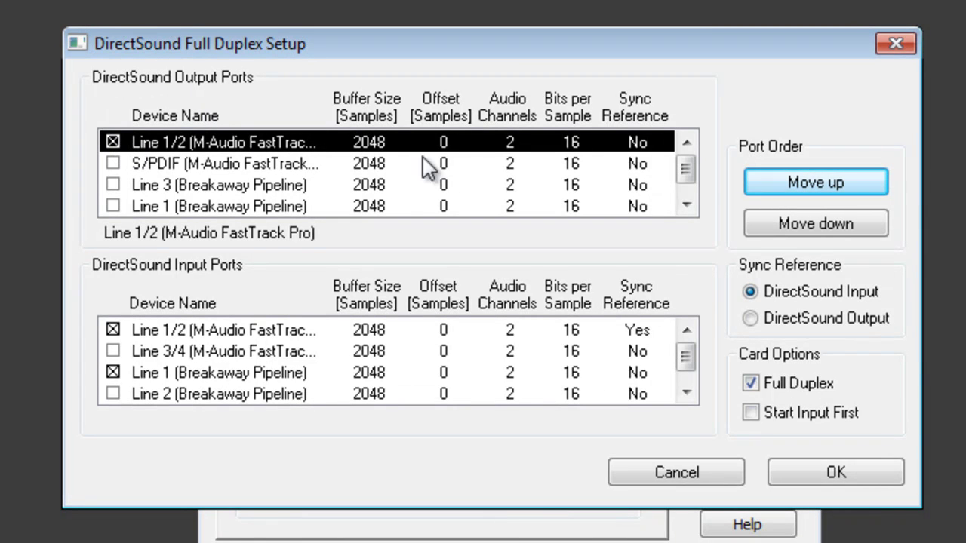
# Step: Examine the DirectSound output and input port lists to see which M-Audio and Breakaway Pipeline devices are enabled
pyautogui.click(694, 194)
pyautogui.moveTo(694, 194); pyautogui.dragTo(681, 239)
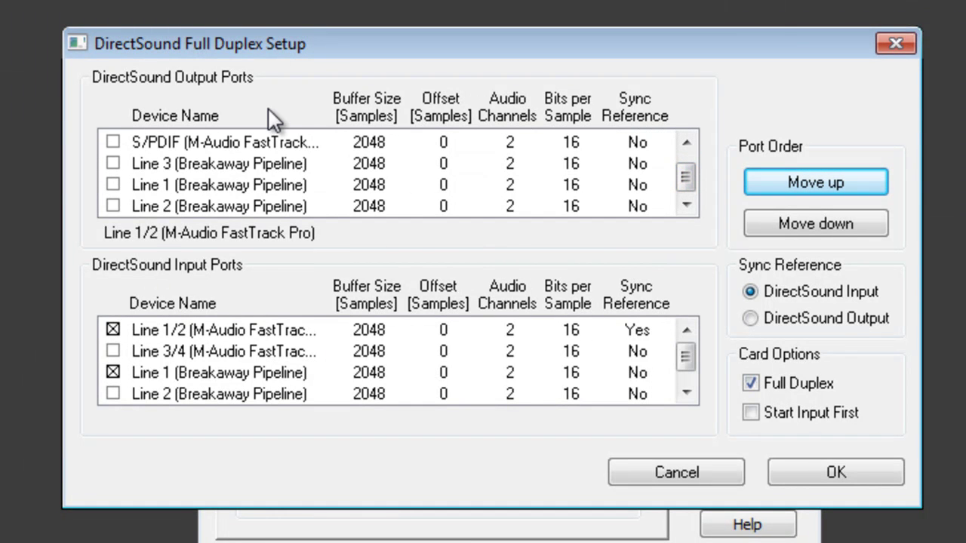
pyautogui.moveTo(686, 358); pyautogui.dragTo(679, 302)
pyautogui.moveTo(684, 177)
pyautogui.mouseDown()
pyautogui.moveTo(687, 200)
pyautogui.moveTo(692, 112)
pyautogui.moveTo(701, 173)
pyautogui.mouseUp()
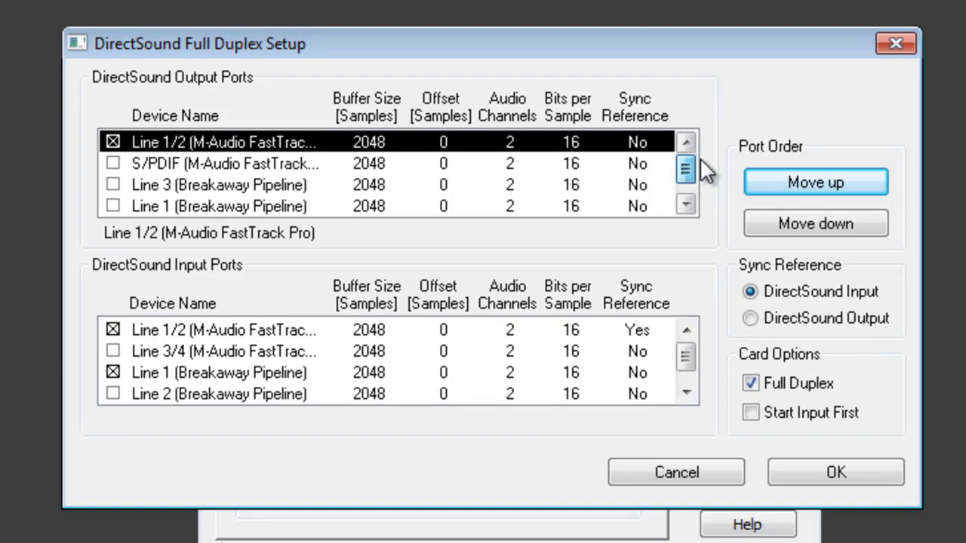
# Step: Enable Line 1 (Breakaway Pipeline) as a DirectSound output port and accept the full duplex setup
pyautogui.click(111, 206)
pyautogui.click(111, 206)
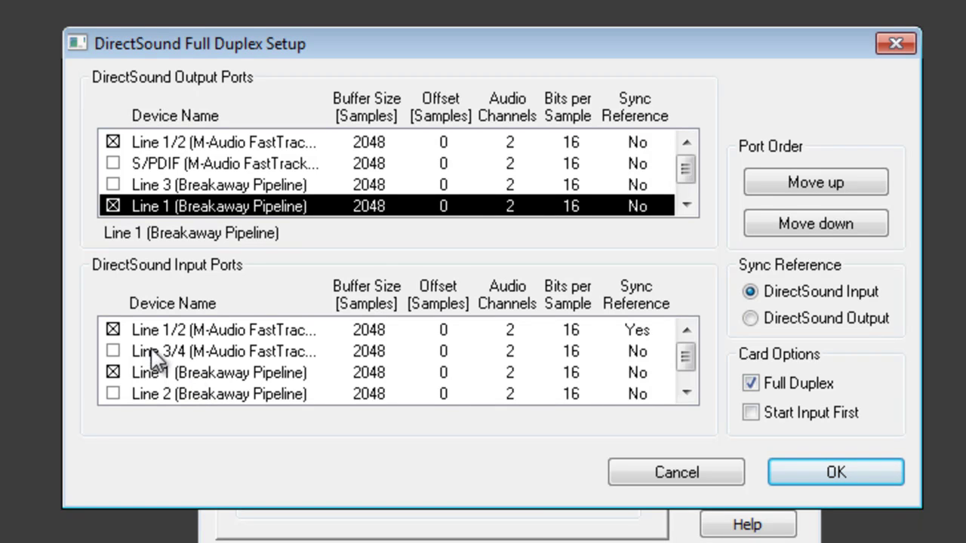
pyautogui.click(842, 469)
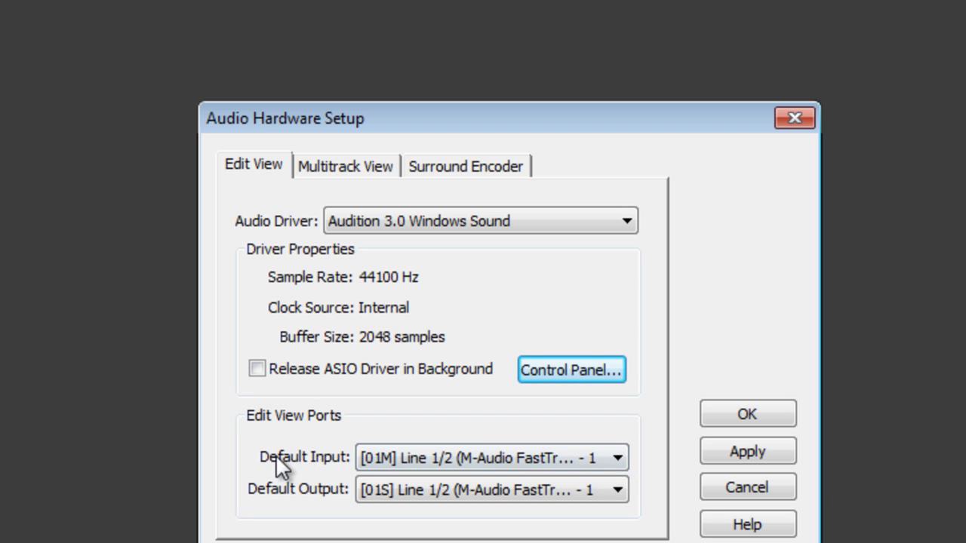
# Step: Set the Edit View default input to [03M] Line 1 (Breakaway Pipeline) - 1 and accept the audio hardware setup
pyautogui.click(440, 460)
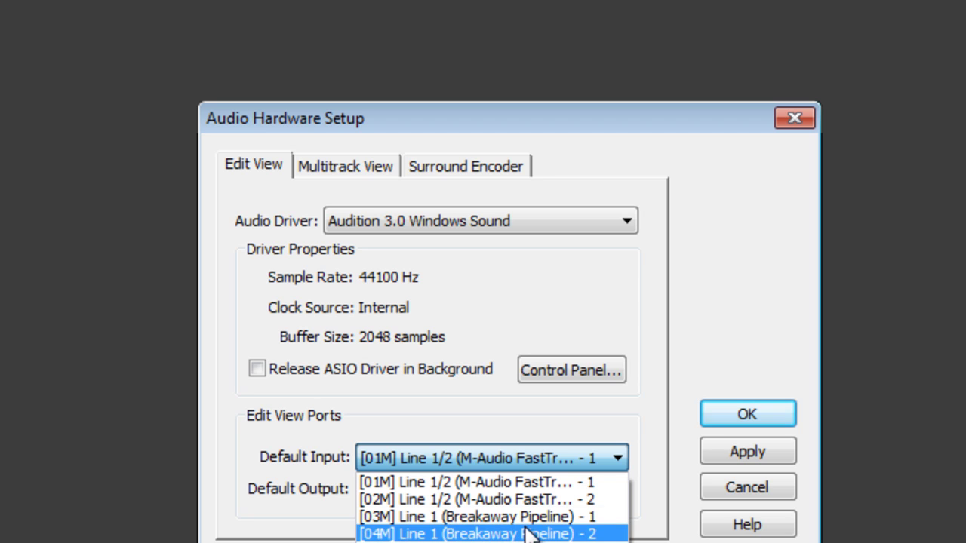
pyautogui.click(559, 517)
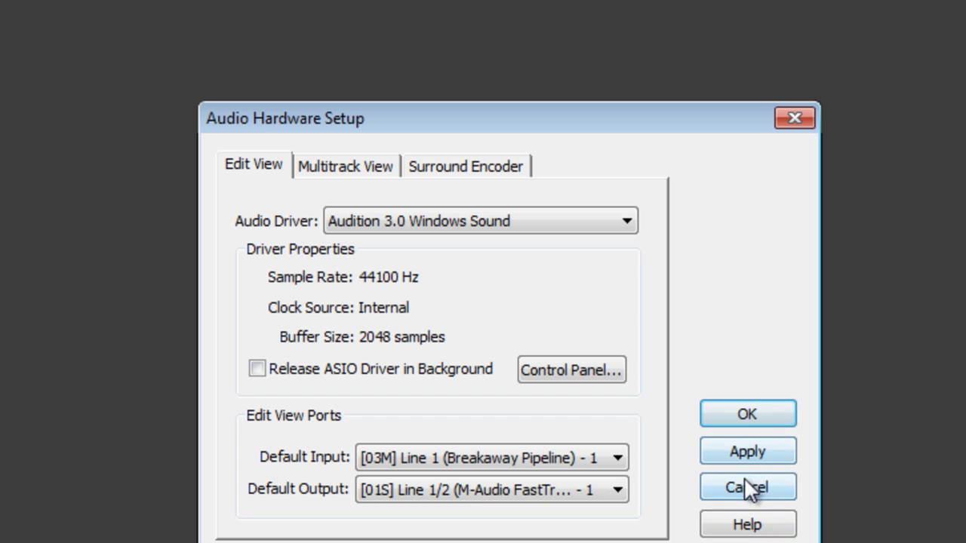
pyautogui.click(751, 416)
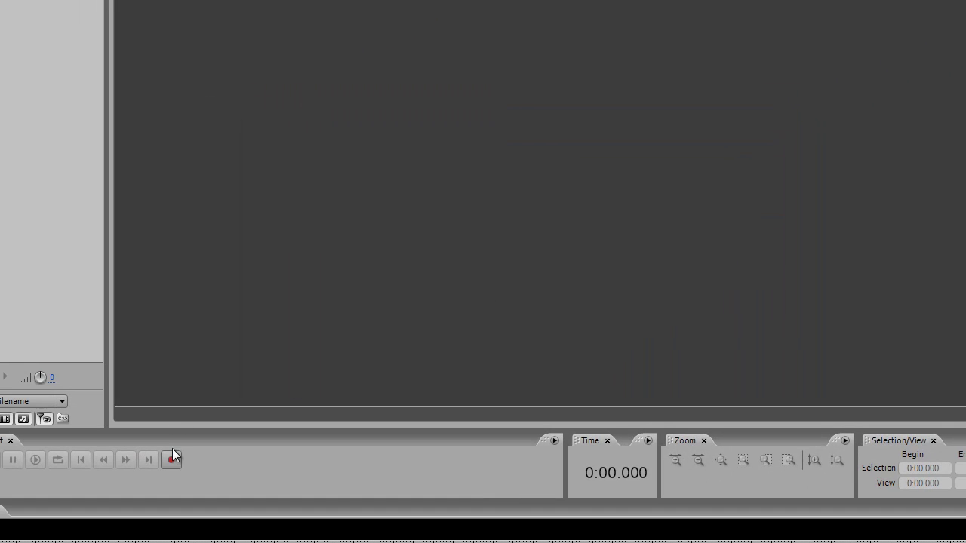
pyautogui.click(172, 459)
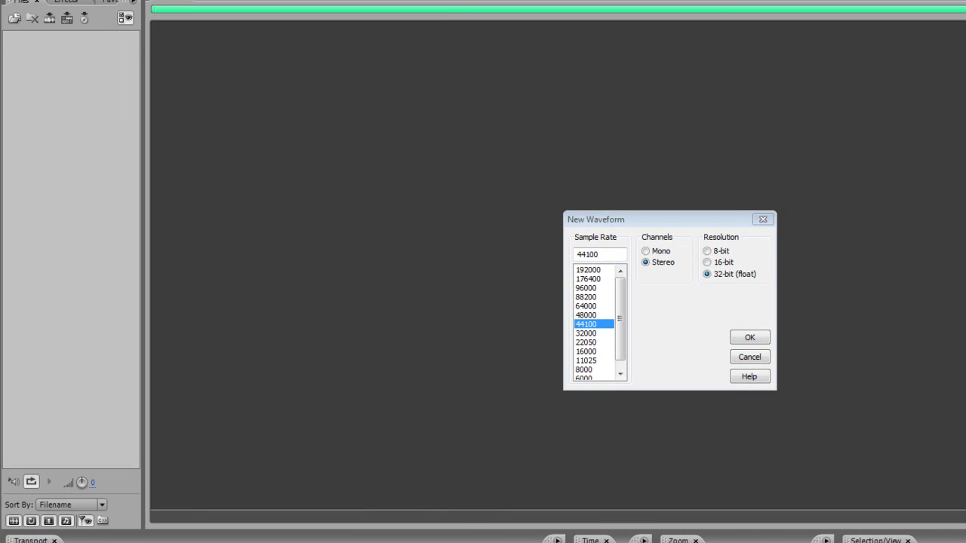
pyautogui.hotkey('alt', 'Tab')
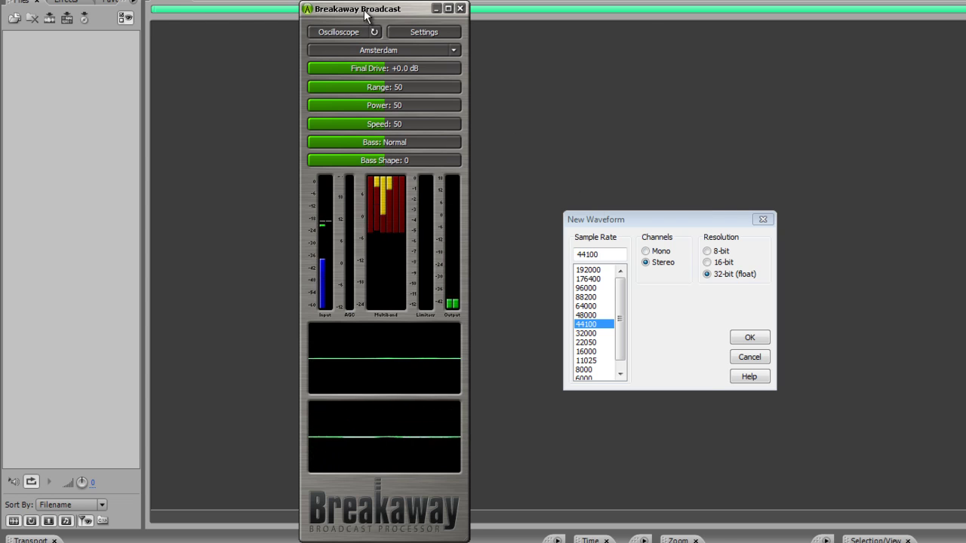
pyautogui.click(436, 8)
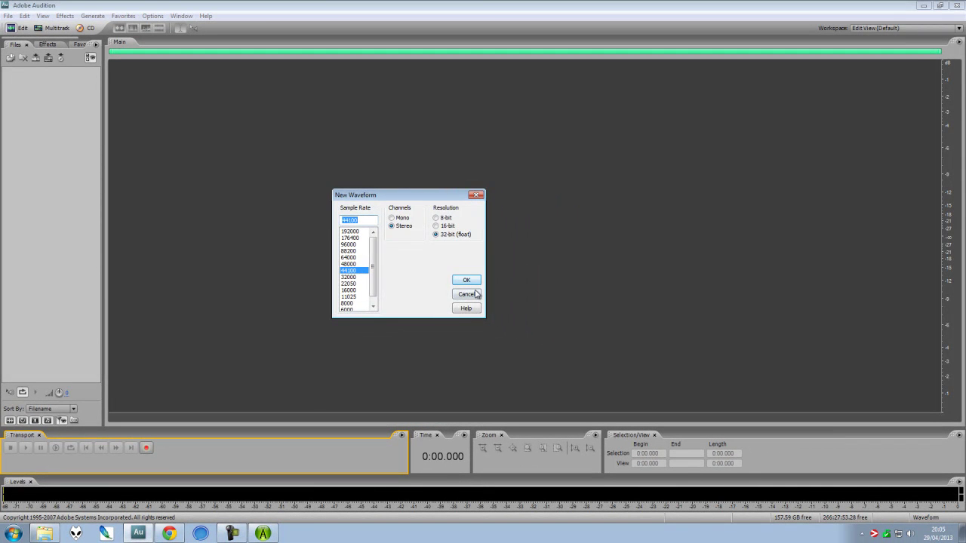
pyautogui.click(474, 294)
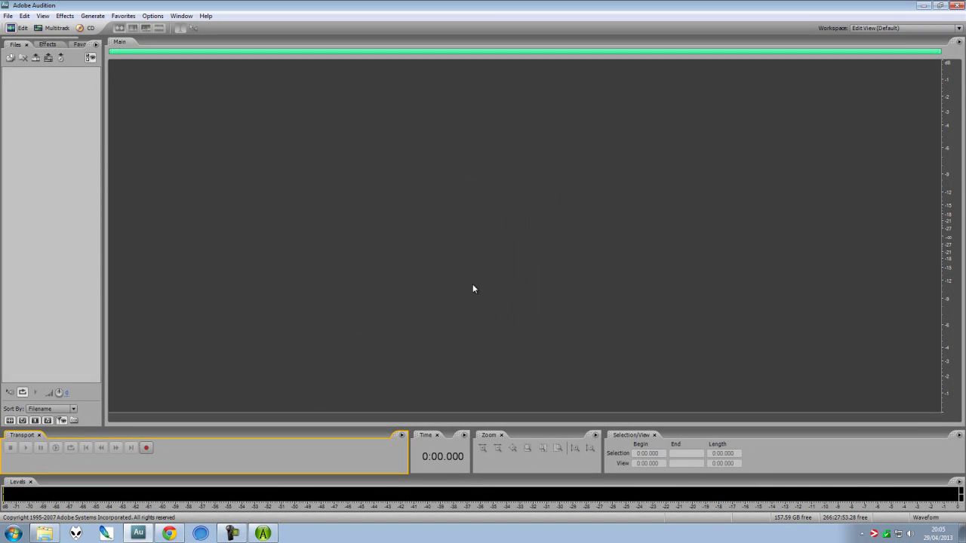
# Step: Start recording into a new 44100 Hz, stereo, 32-bit float waveform
pyautogui.click(145, 449)
pyautogui.click(540, 290)
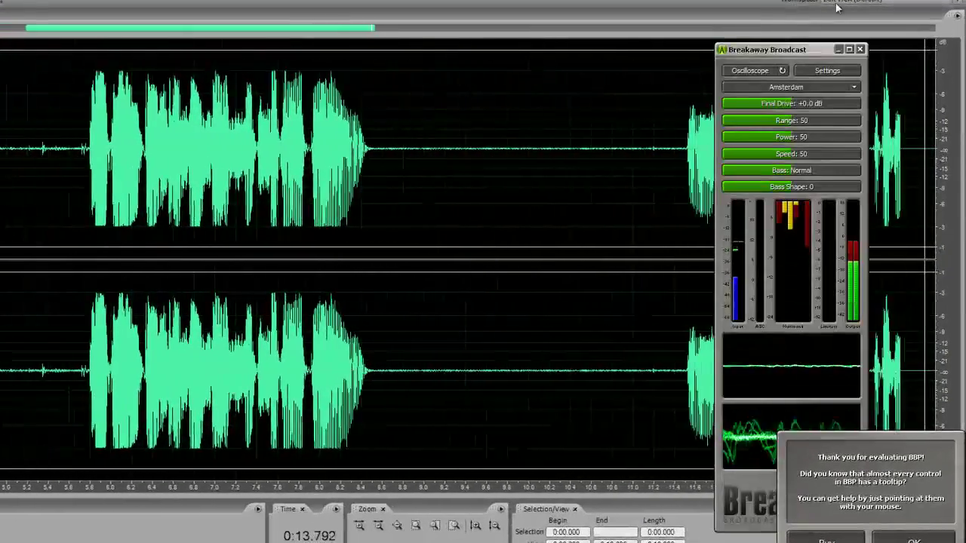
# Step: Move the Breakaway Broadcast window over the waveform and switch its preset to Plutonium while recording
pyautogui.moveTo(766, 49); pyautogui.dragTo(503, 39)
pyautogui.click(505, 79)
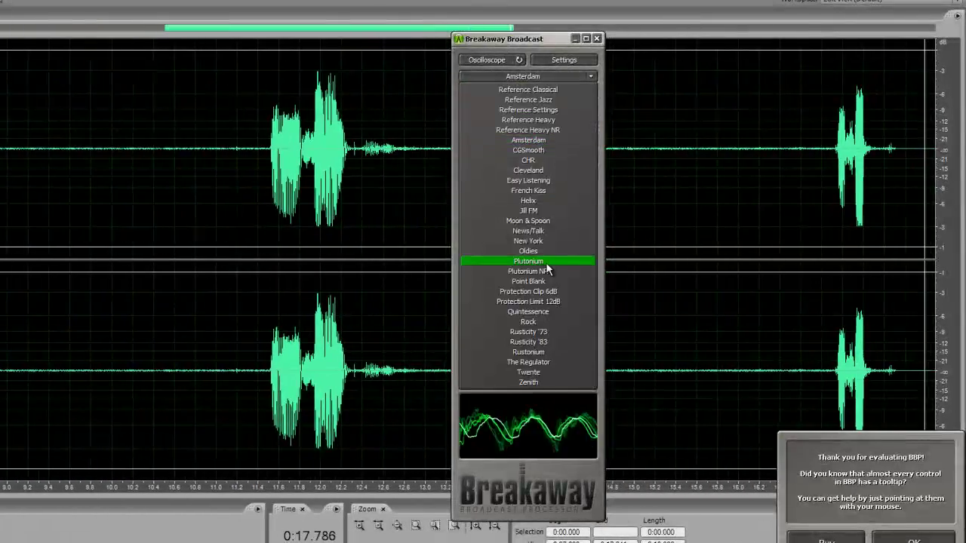
pyautogui.click(548, 261)
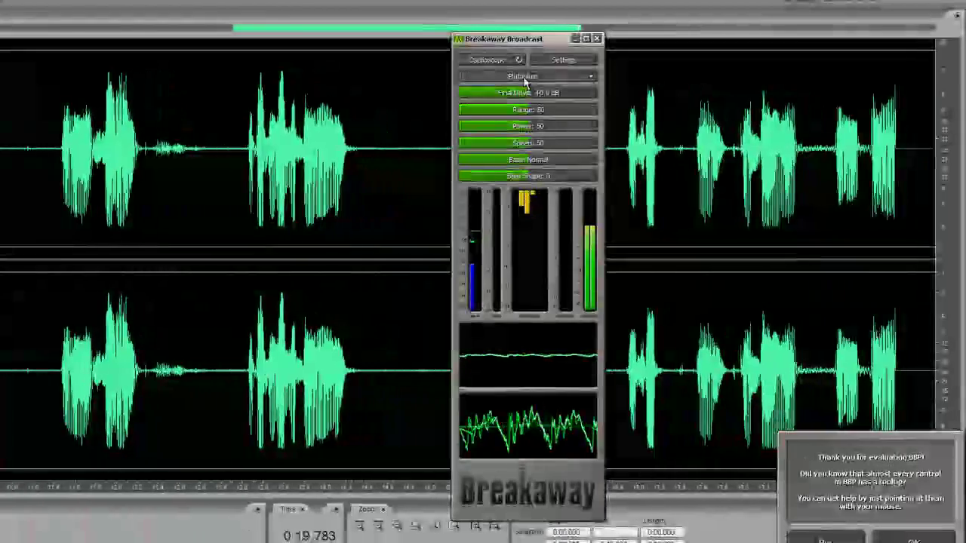
pyautogui.click(522, 76)
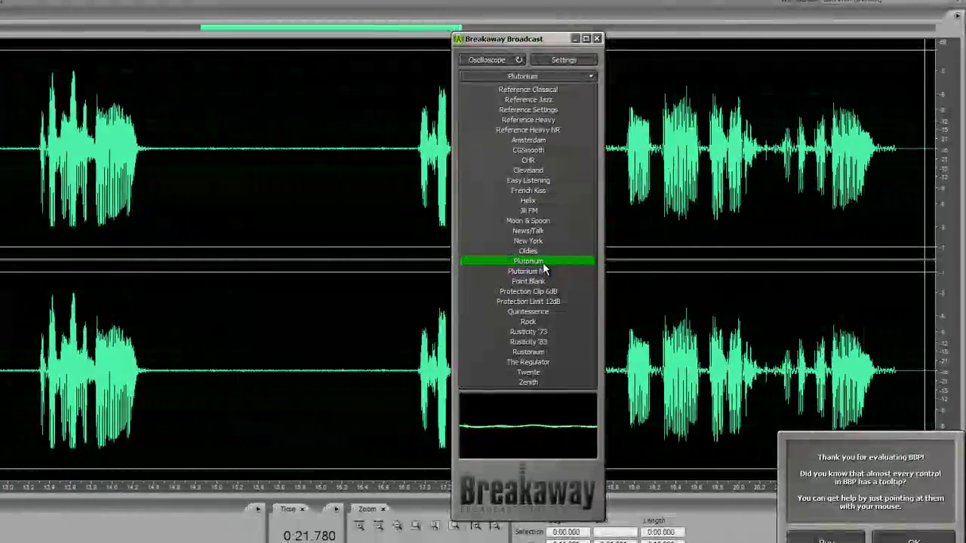
pyautogui.click(531, 34)
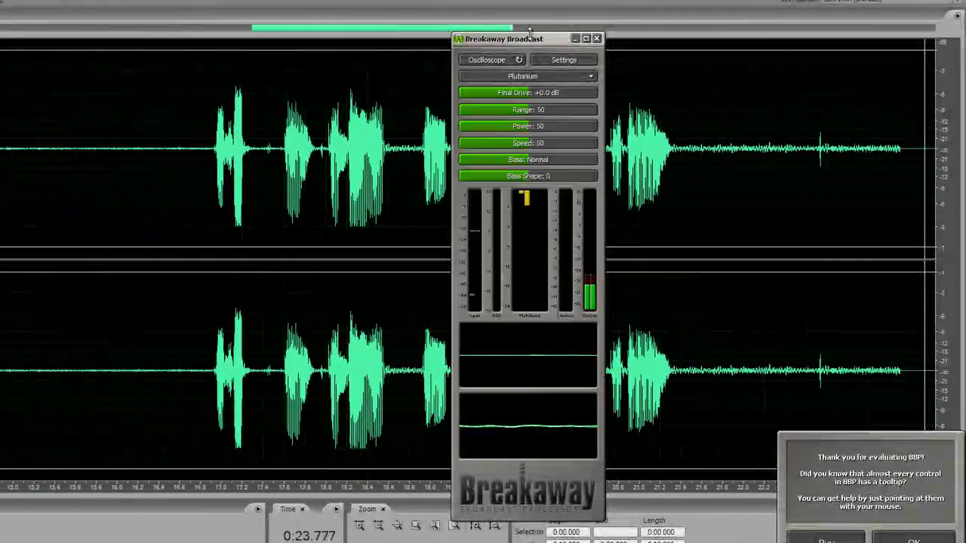
# Step: Shift the Breakaway window slightly aside and try the Jill FM preset, followed by Amsterdam, on the live recording
pyautogui.moveTo(528, 39); pyautogui.dragTo(460, 38)
pyautogui.click(457, 77)
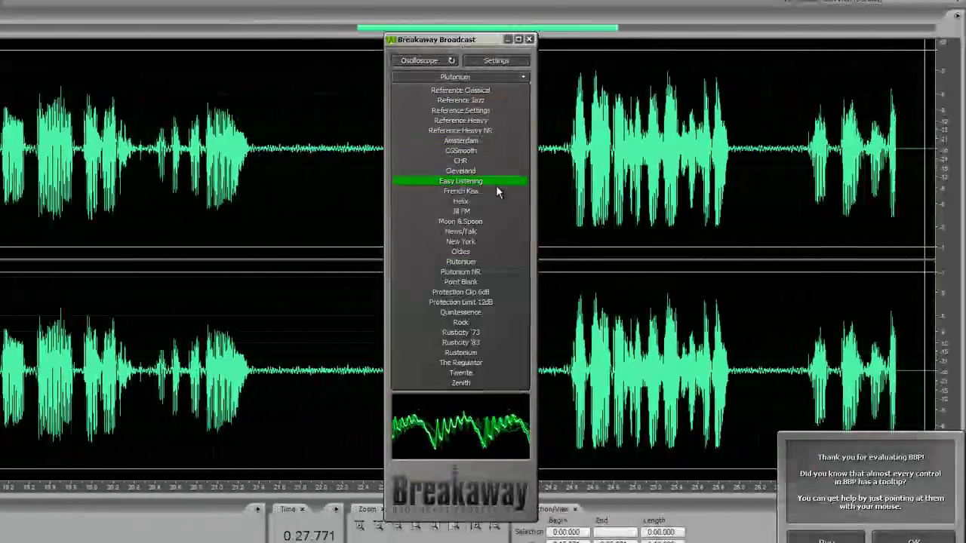
pyautogui.click(483, 211)
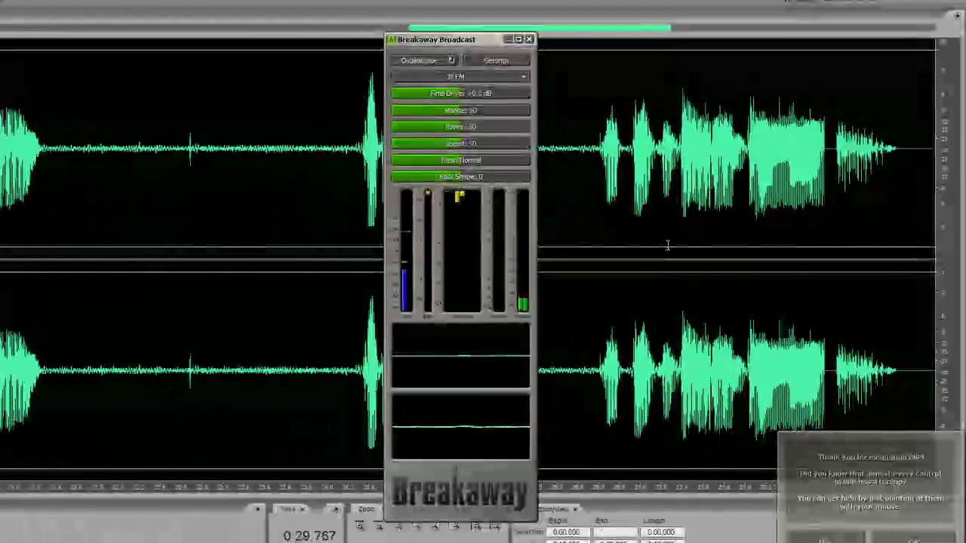
pyautogui.click(456, 77)
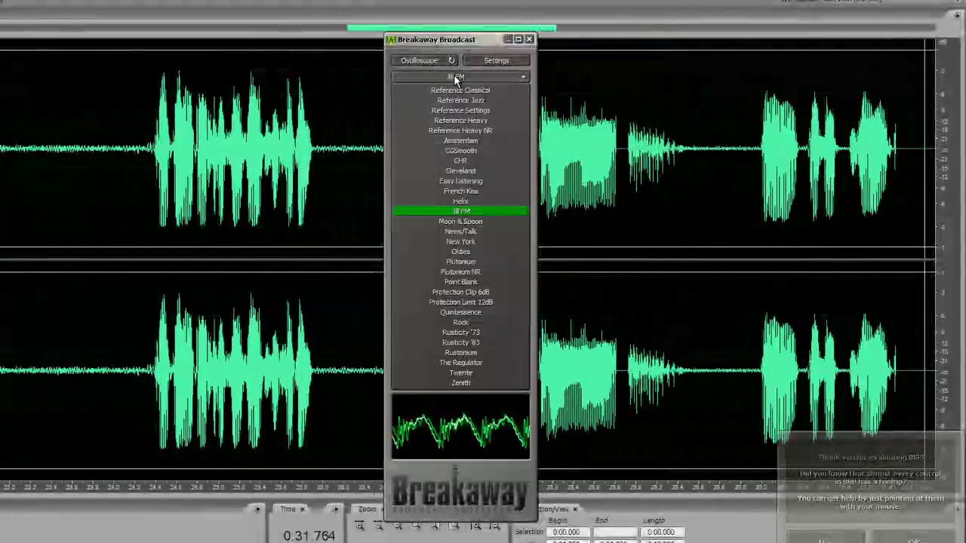
pyautogui.click(474, 141)
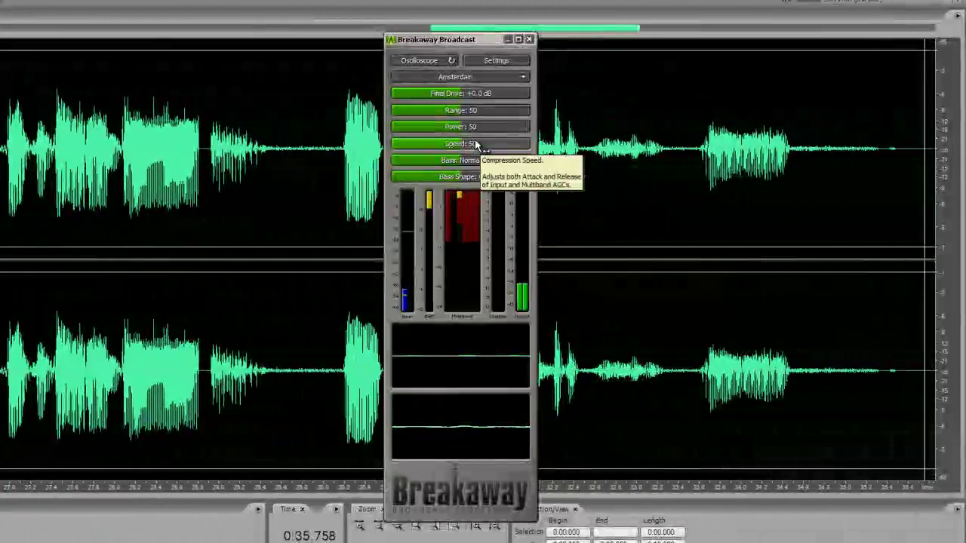
# Step: Apply the Twente preset to the live sound and look through the remaining presets without choosing another
pyautogui.click(474, 78)
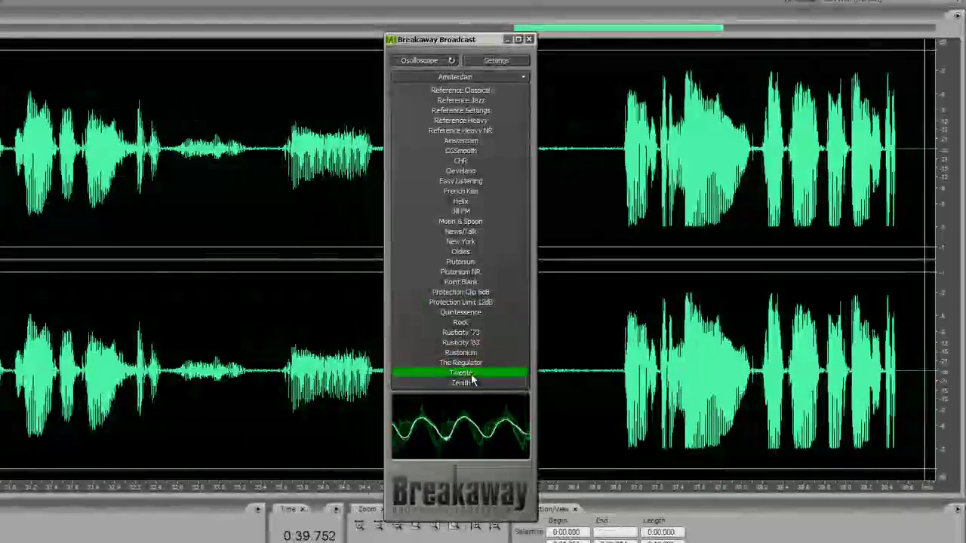
pyautogui.click(472, 375)
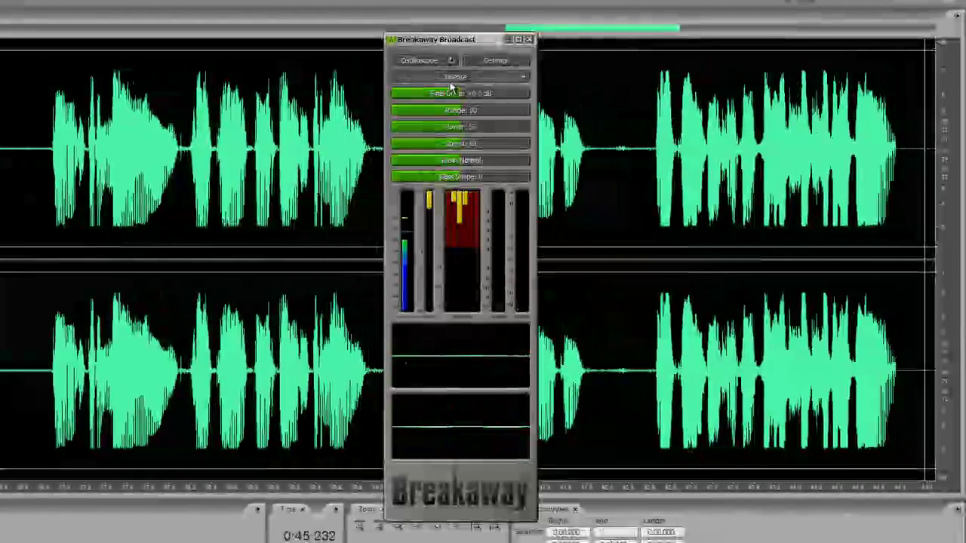
pyautogui.click(457, 77)
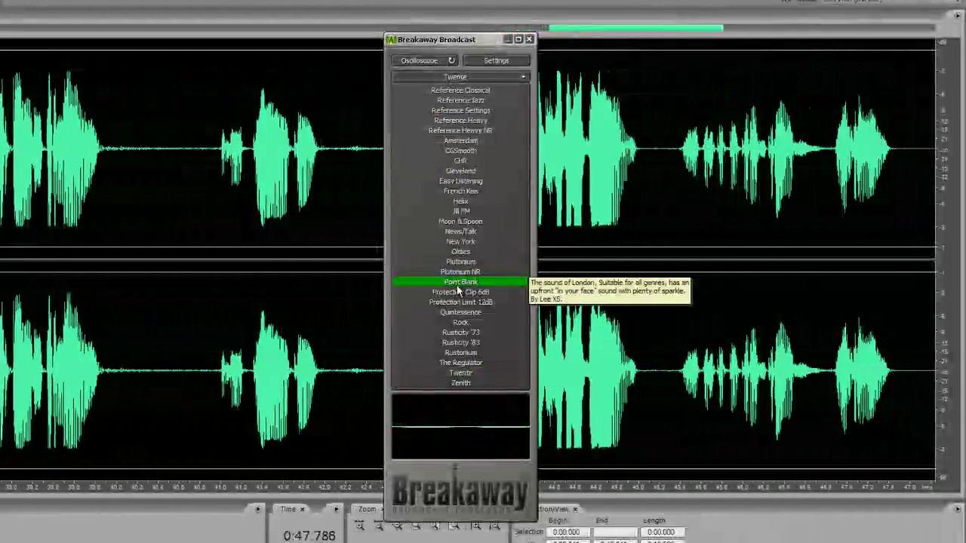
pyautogui.click(442, 47)
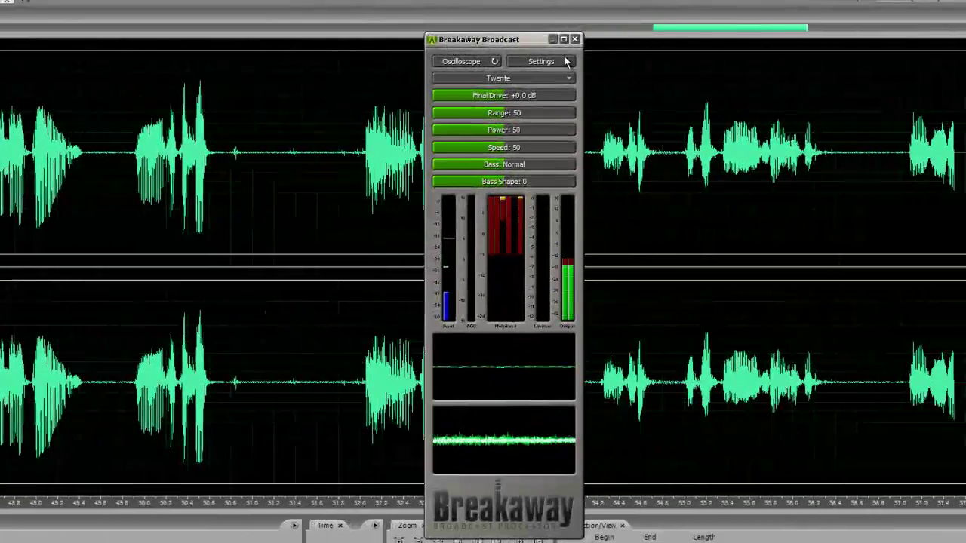
# Step: Set the Breakaway preset back to Amsterdam and reposition the processor window over the recording
pyautogui.click(569, 78)
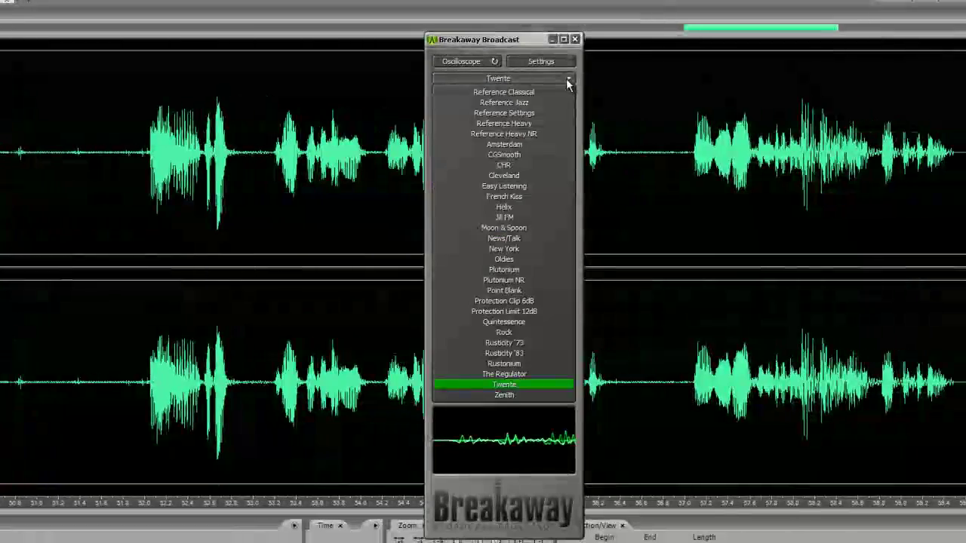
pyautogui.click(541, 148)
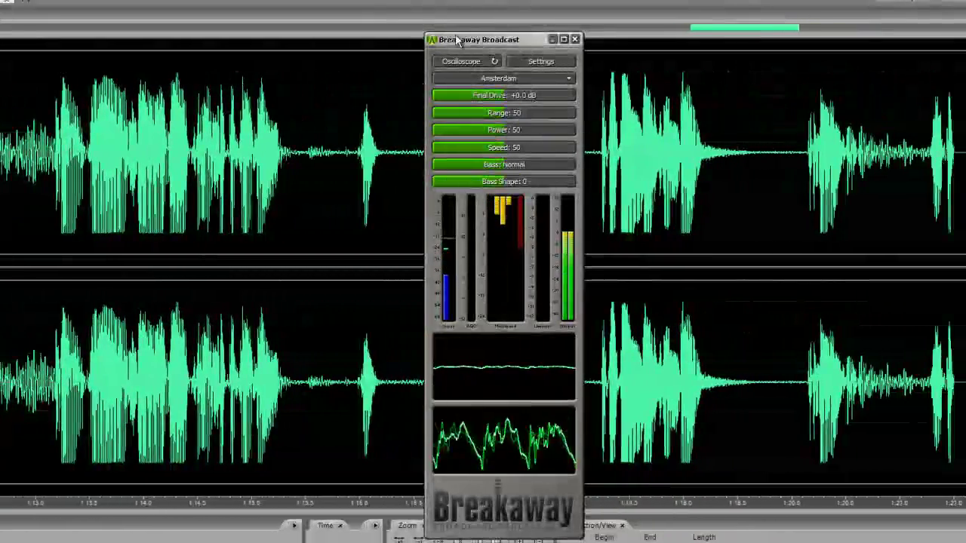
pyautogui.moveTo(467, 43); pyautogui.dragTo(423, 47)
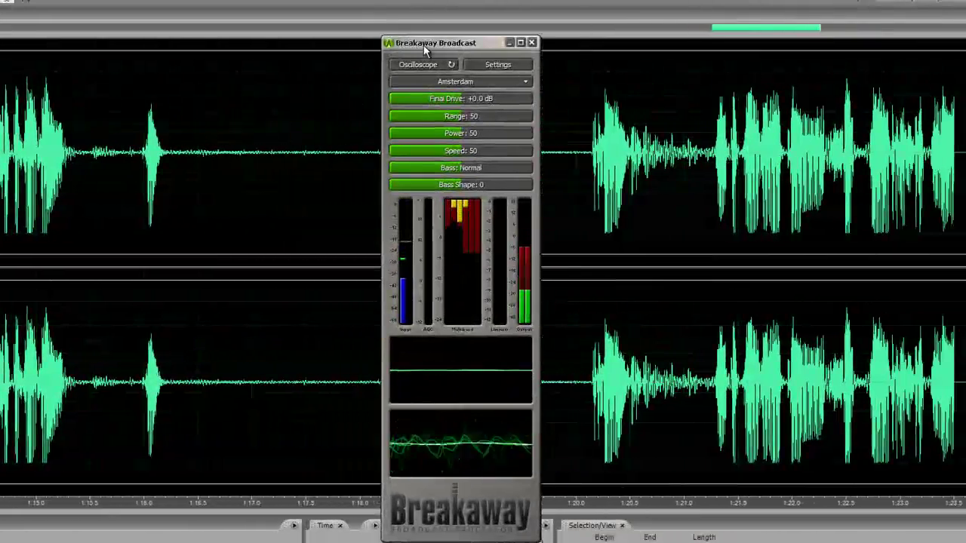